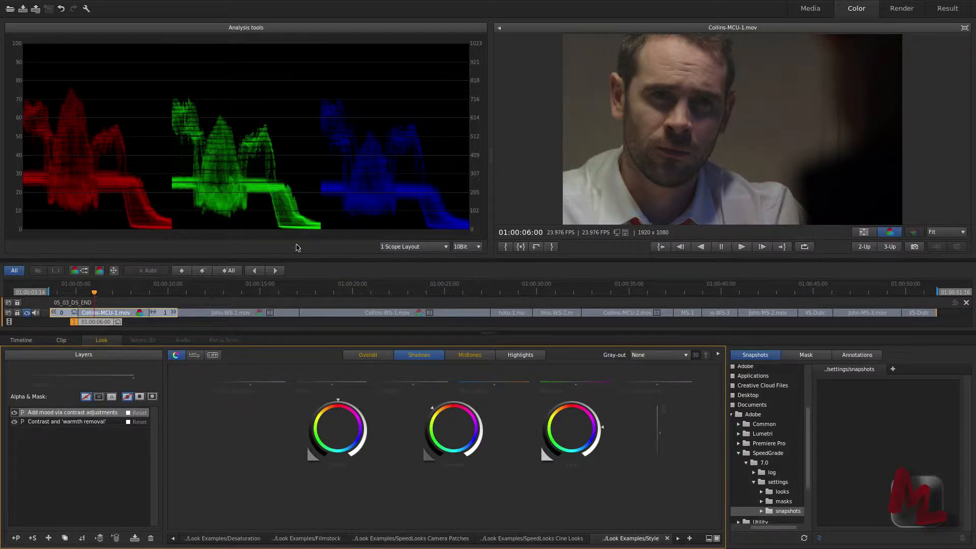
Set the in and out points to the Collins-MCU-1.mov clip and play that range with the analysis scopes hidden.
double_click(129, 312)
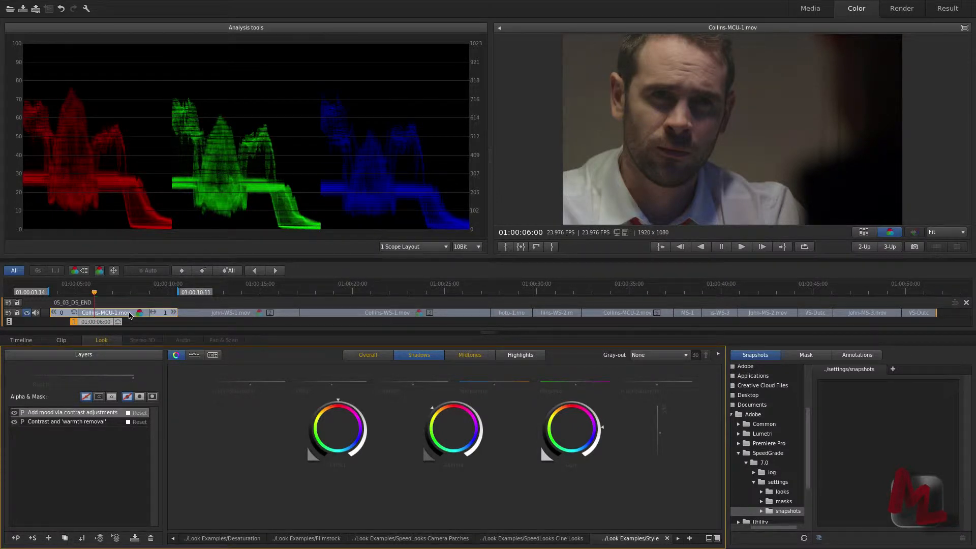
key("space")
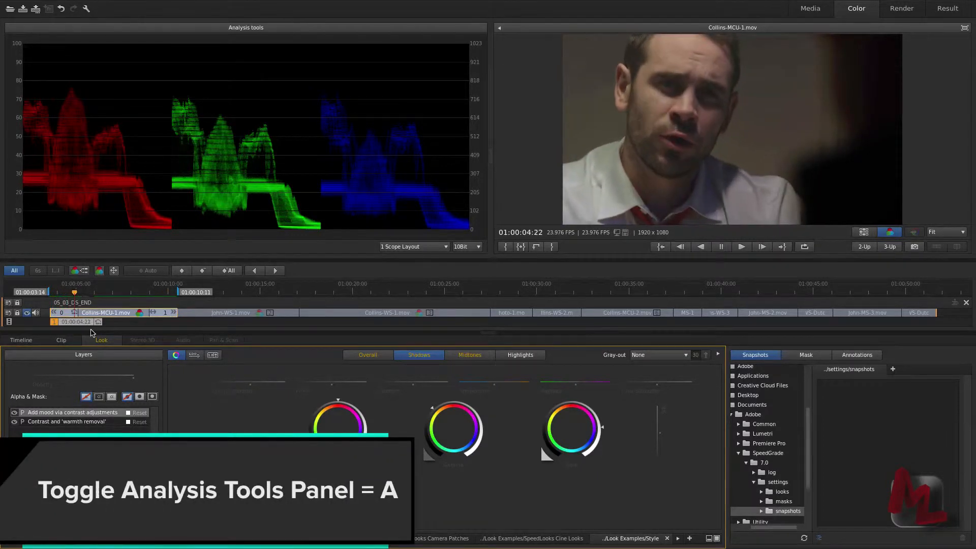
key("a")
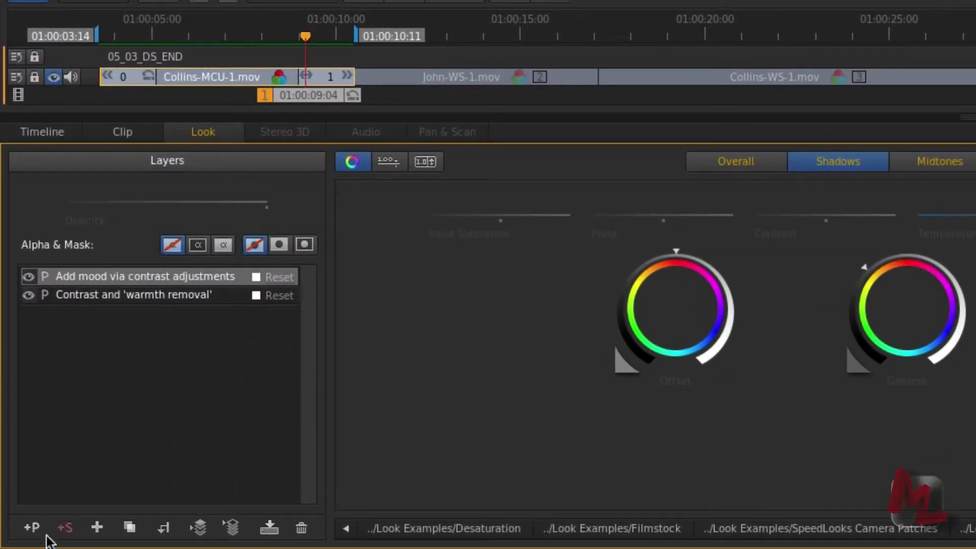
Add a primary layer with a soft elliptical mask and fit the mask over the man's eyes at the clip's first frame.
left_click(31, 528)
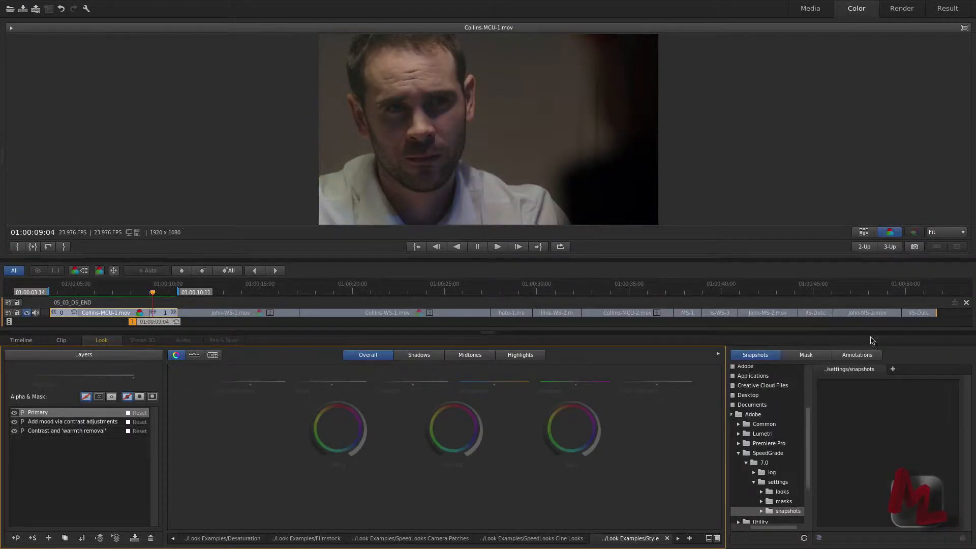
left_click(822, 357)
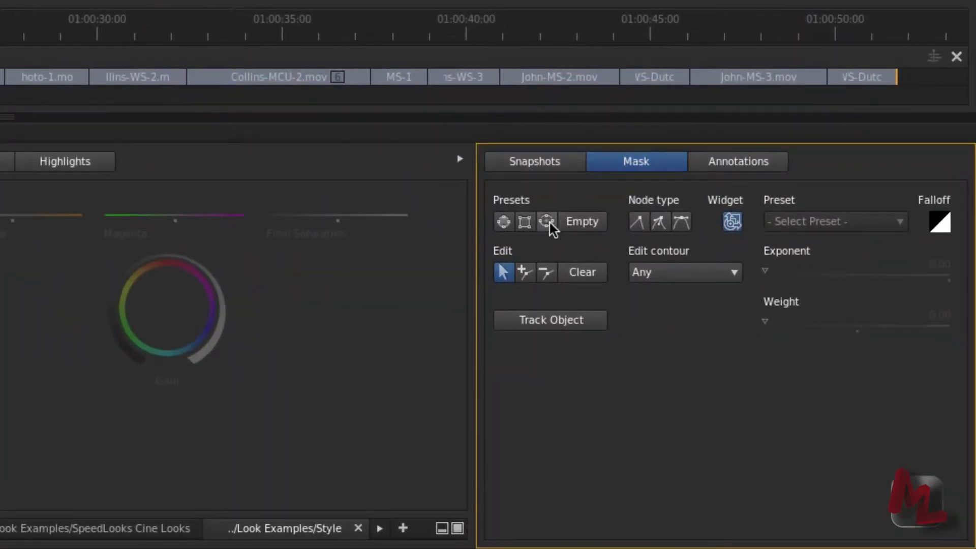
left_click(550, 223)
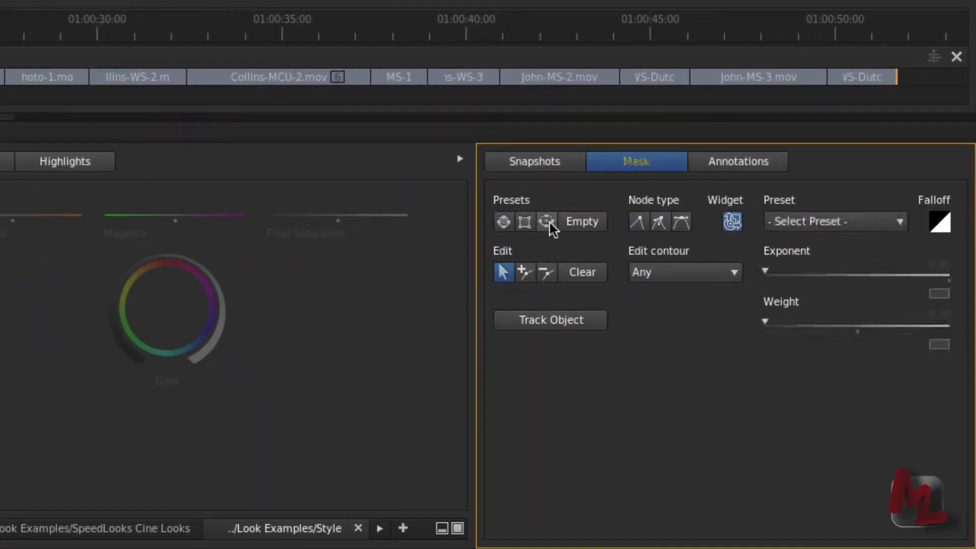
left_click_drag(489, 129, 416, 118)
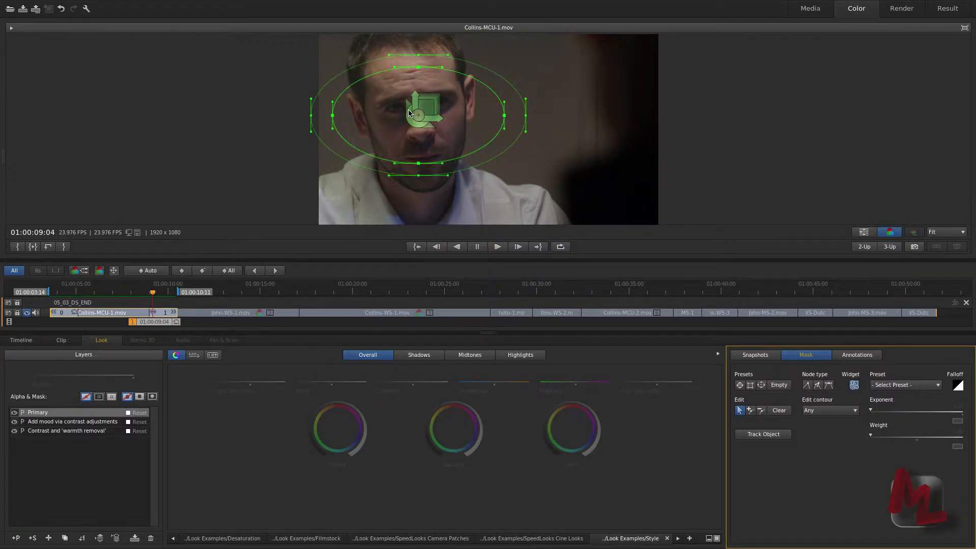
key("Home")
left_click_drag(426, 122, 545, 92)
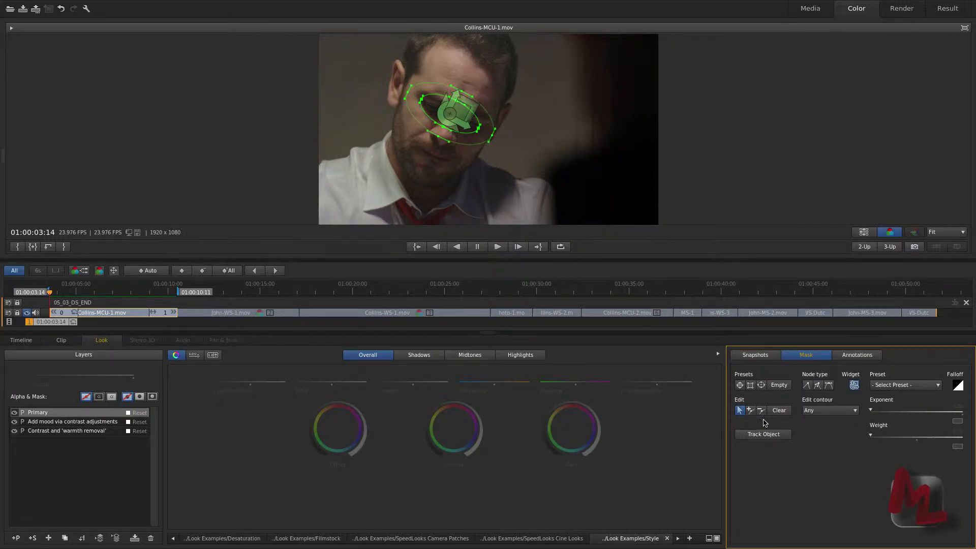
Try tracking the eye mask through the clip, stepping back through the tracked keyframes to check its position.
left_click(769, 433)
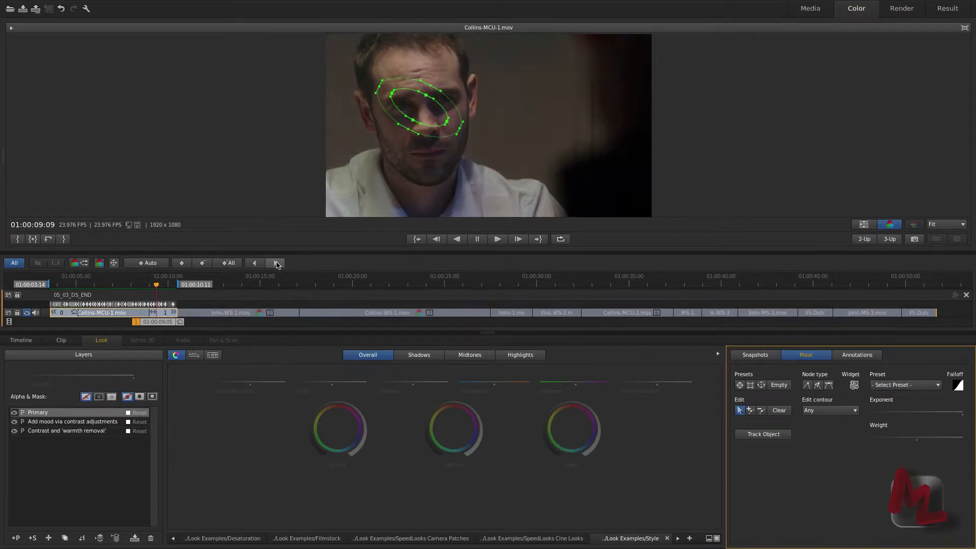
left_click(255, 263)
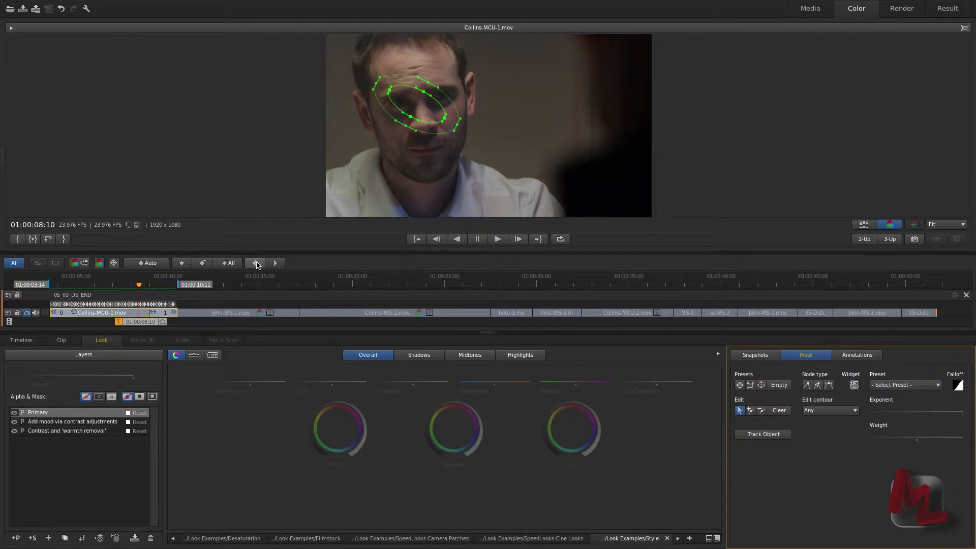
left_click(256, 263)
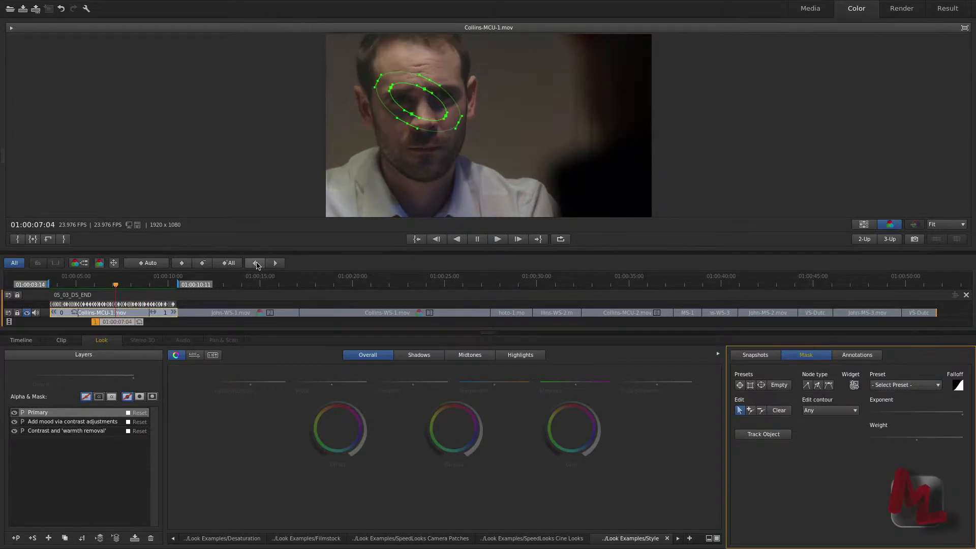
left_click(257, 263)
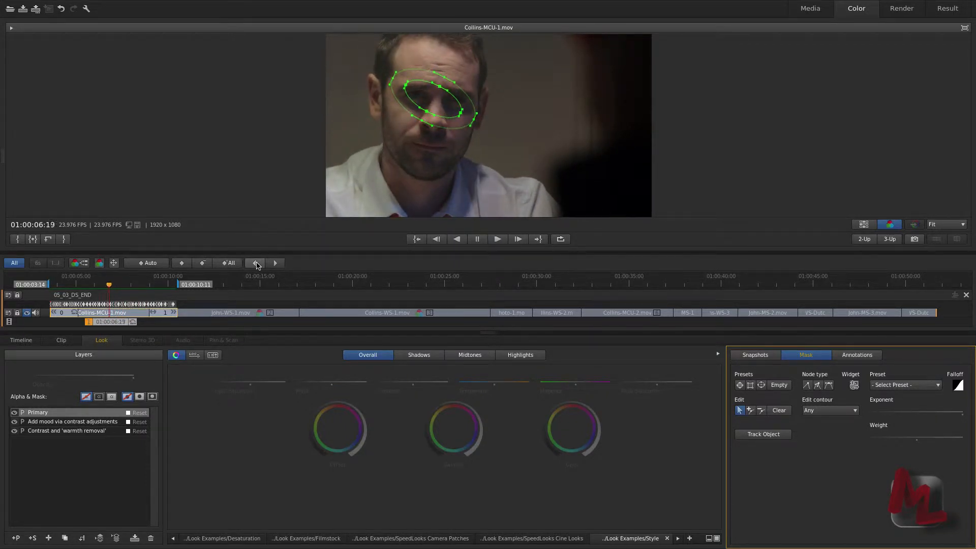
left_click(257, 263)
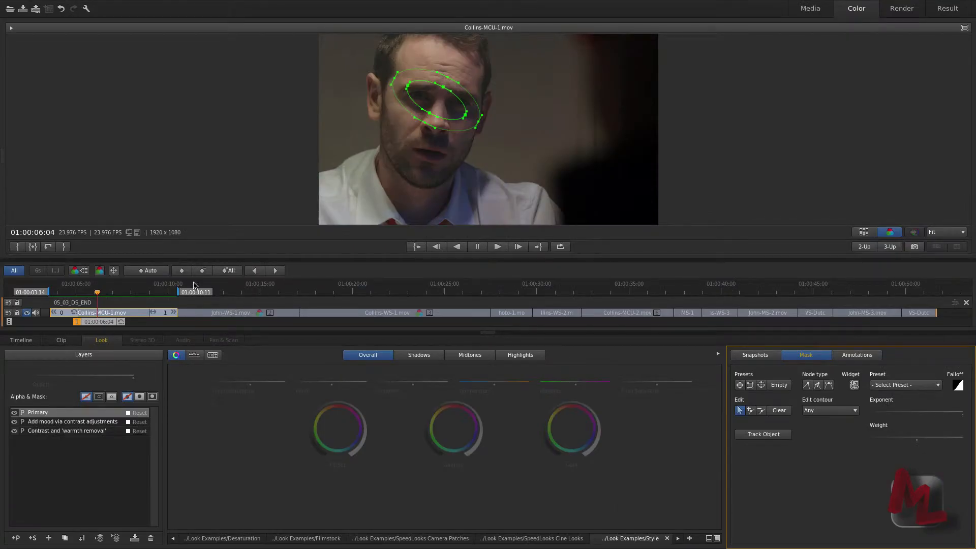
Show the mask widget and, at the clip's last frame, level the ellipse and center it over the man's eyes.
left_click(855, 386)
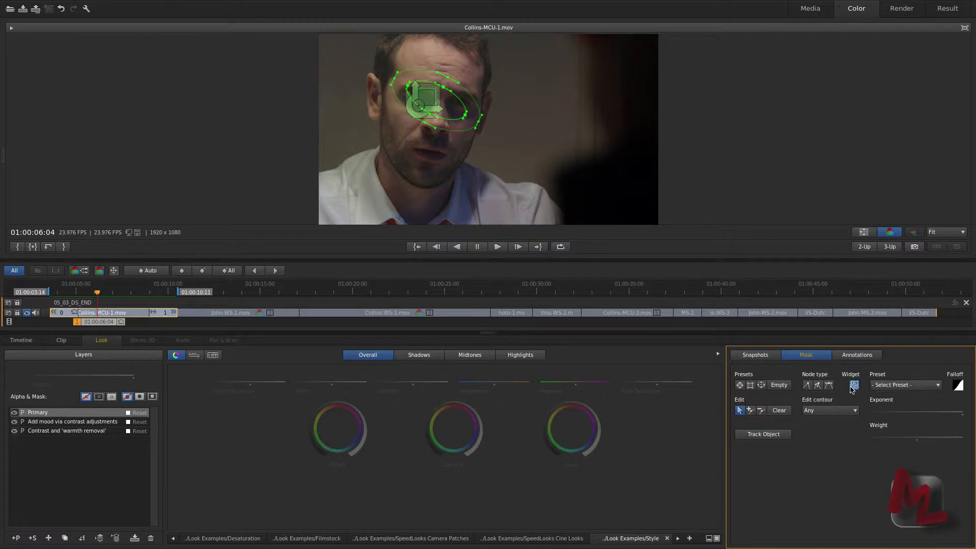
key("End")
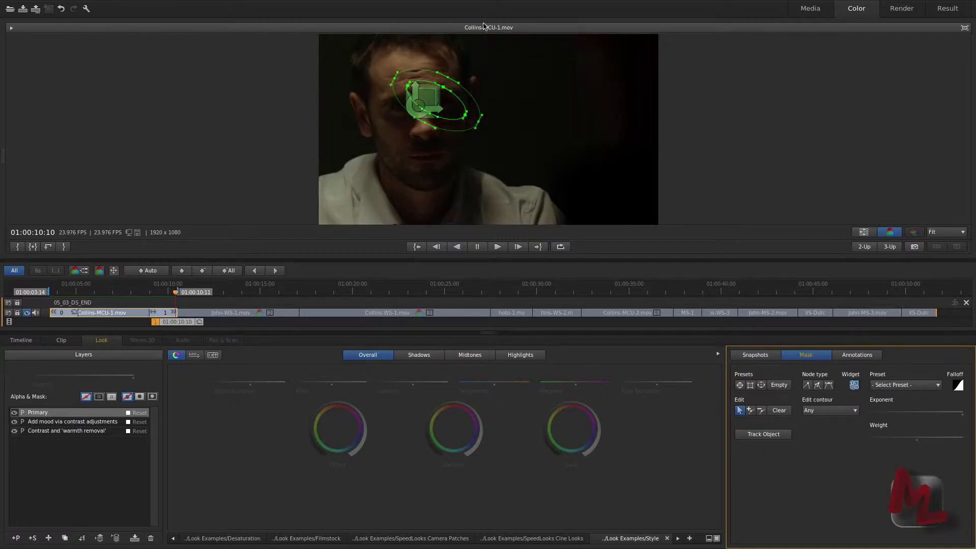
left_click_drag(415, 112, 397, 119)
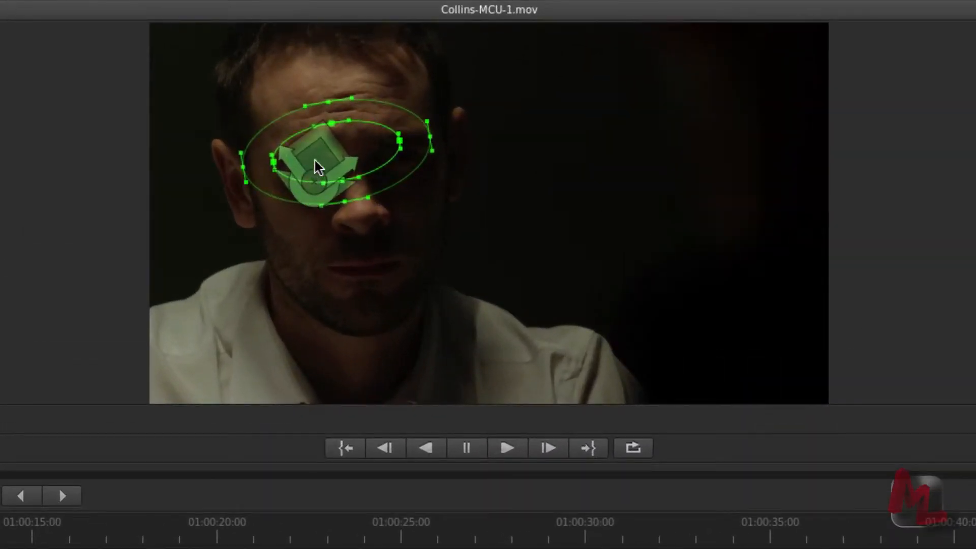
left_click_drag(318, 167, 316, 195)
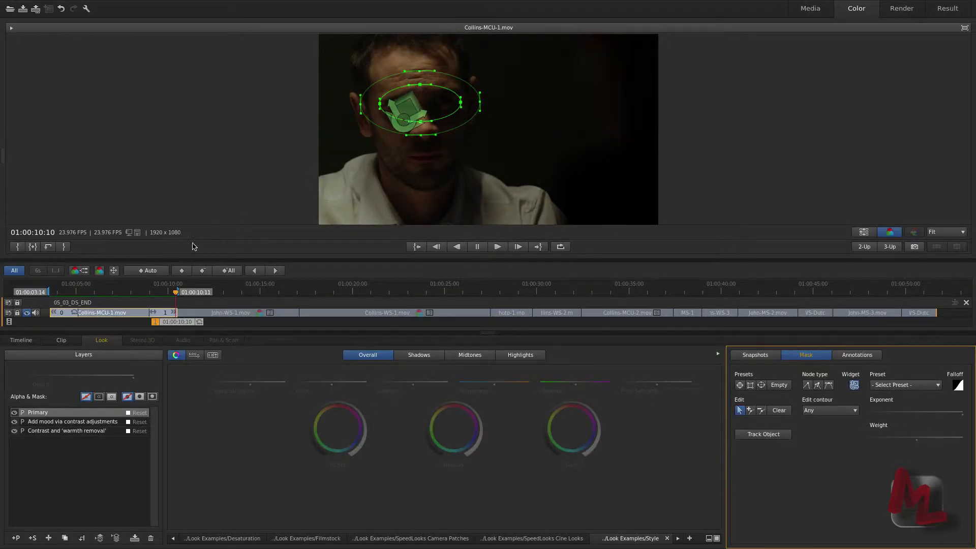
At frame 01:00:09:09, apply the Primary layer outside its mask and lower gamma and gain to darken the surroundings.
left_click_drag(162, 290, 156, 290)
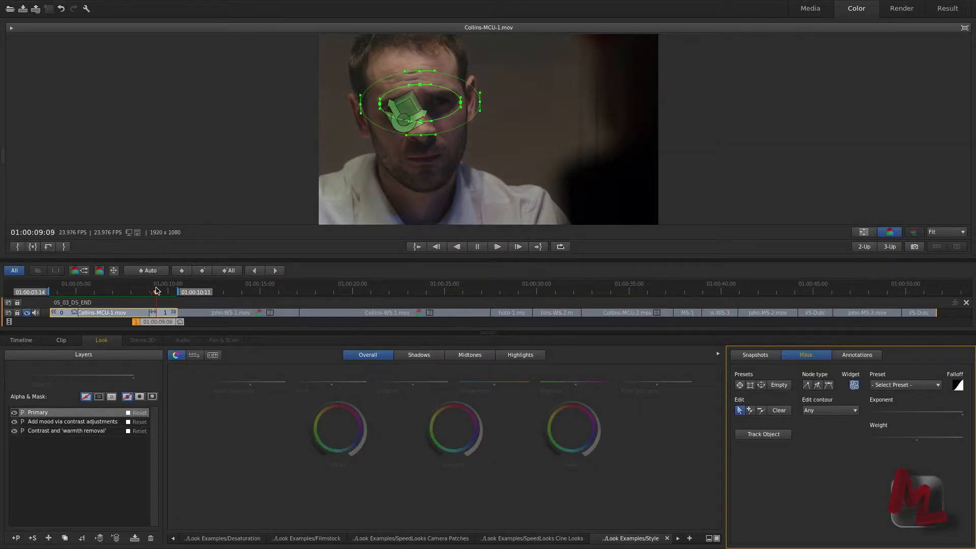
left_click(79, 414)
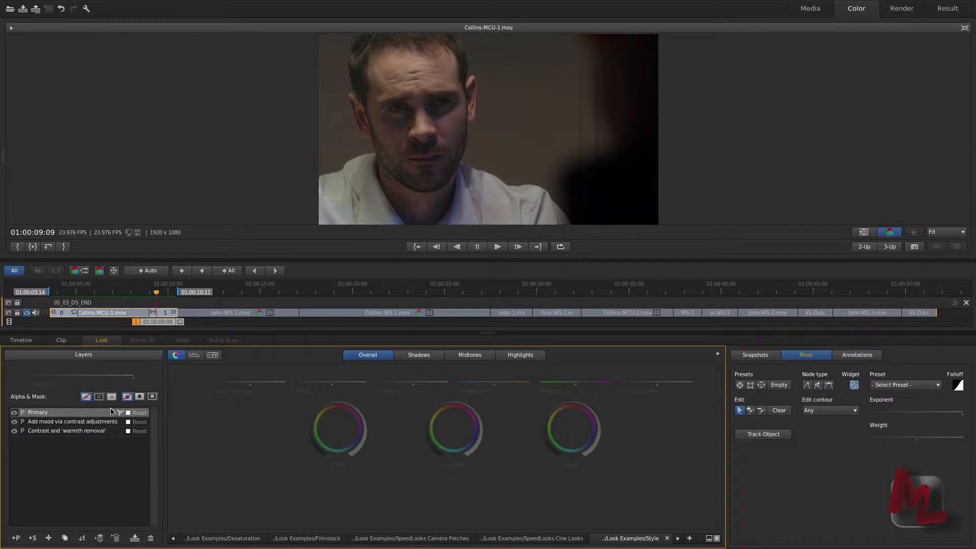
left_click(152, 397)
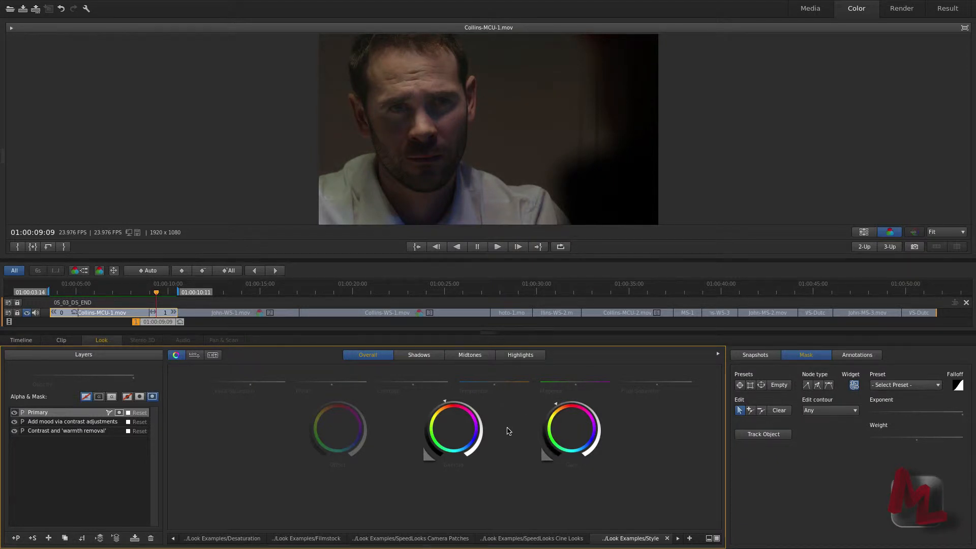
Compare the shot without and with the darkening, and widen the mask's outer contour for a softer falloff.
key("ctrl+z")
key("ctrl+shift+z")
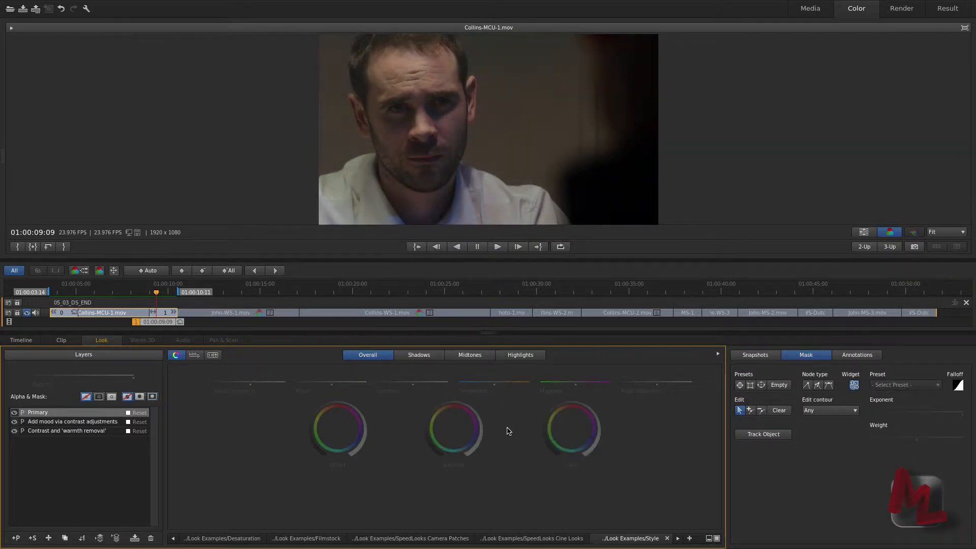
key("ctrl+p")
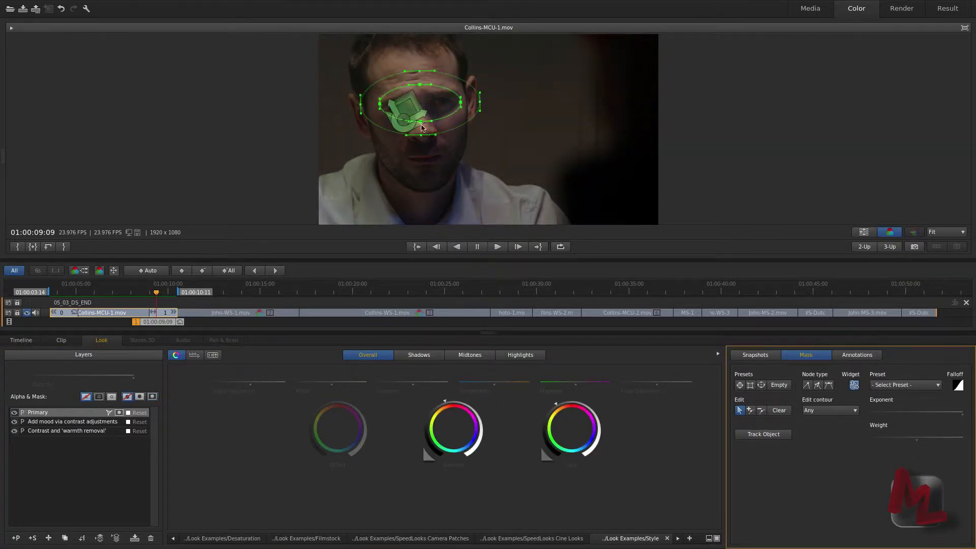
left_click_drag(414, 100, 533, 71)
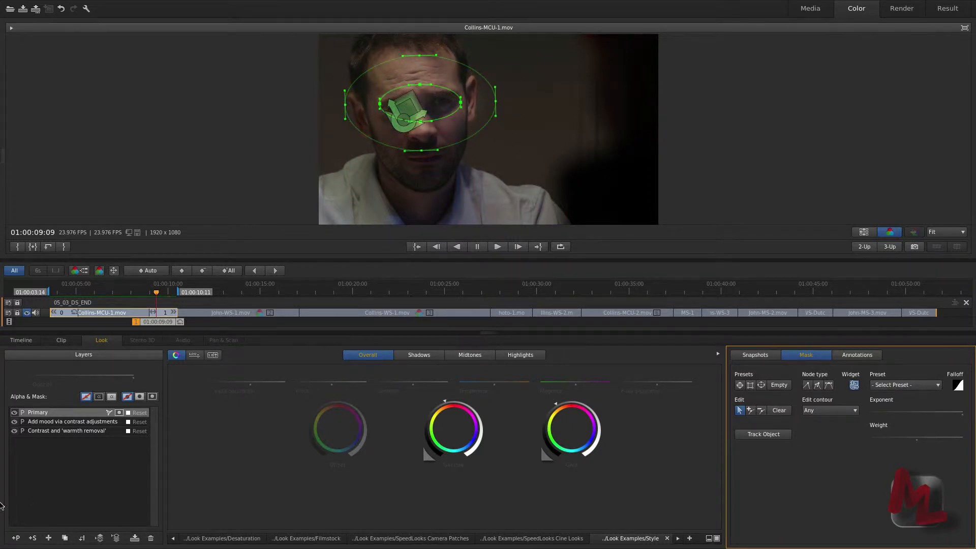
Add a second primary layer that reuses the mask of the layer below and applies inside it.
left_click(32, 538)
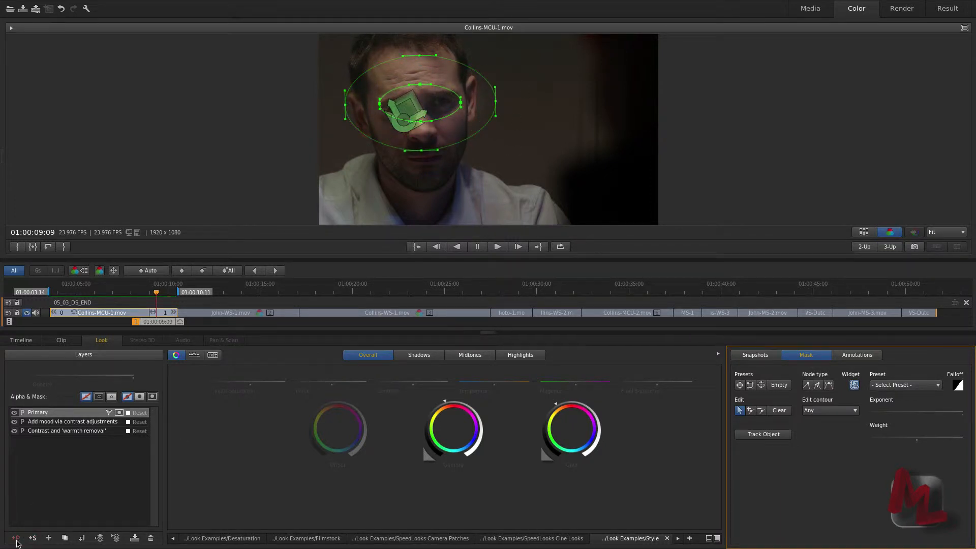
left_click(82, 538)
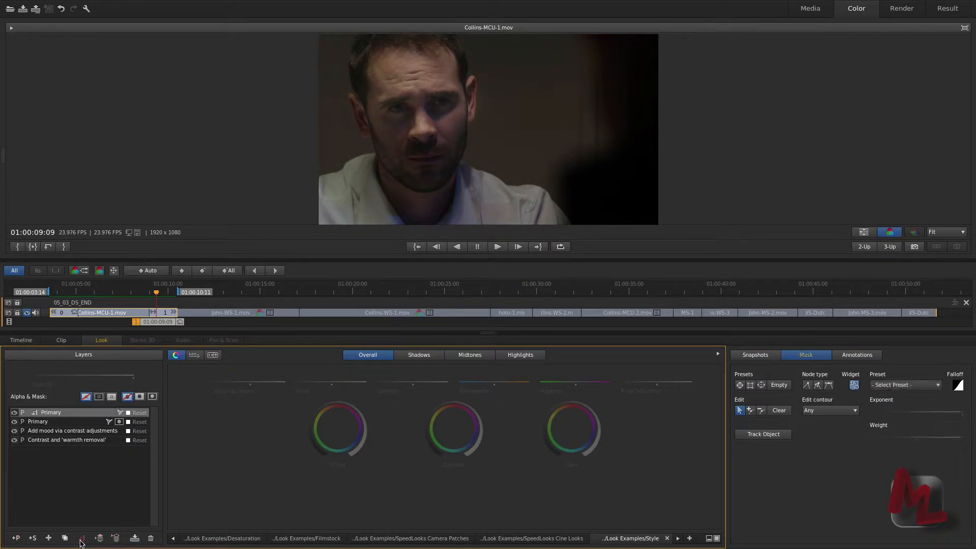
left_click(140, 397)
left_click(118, 414)
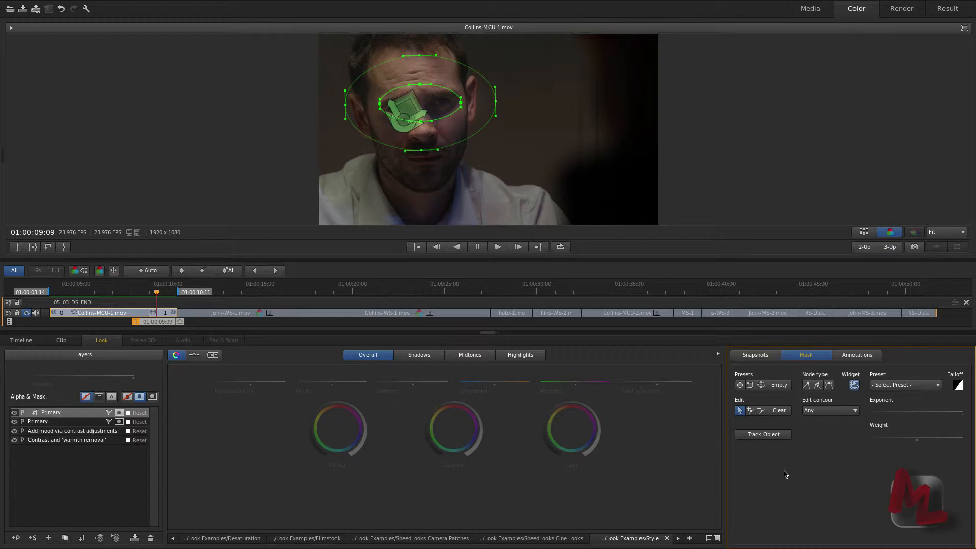
Raise the new layer's shadow gamma, lower its shadow offset slightly and raise its shadow gain slightly, with the scopes shown.
left_click(430, 356)
left_click_drag(457, 401, 541, 401)
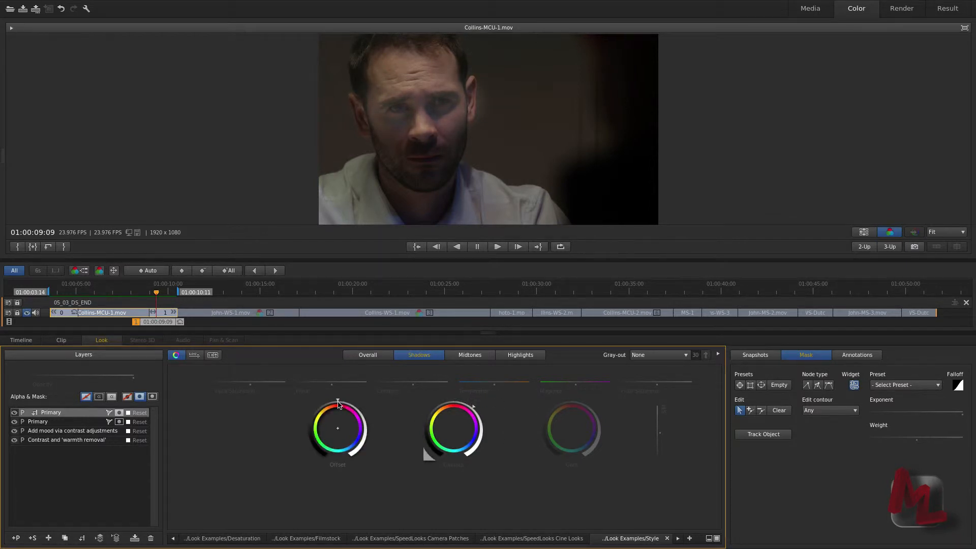
left_click_drag(338, 401, 321, 402)
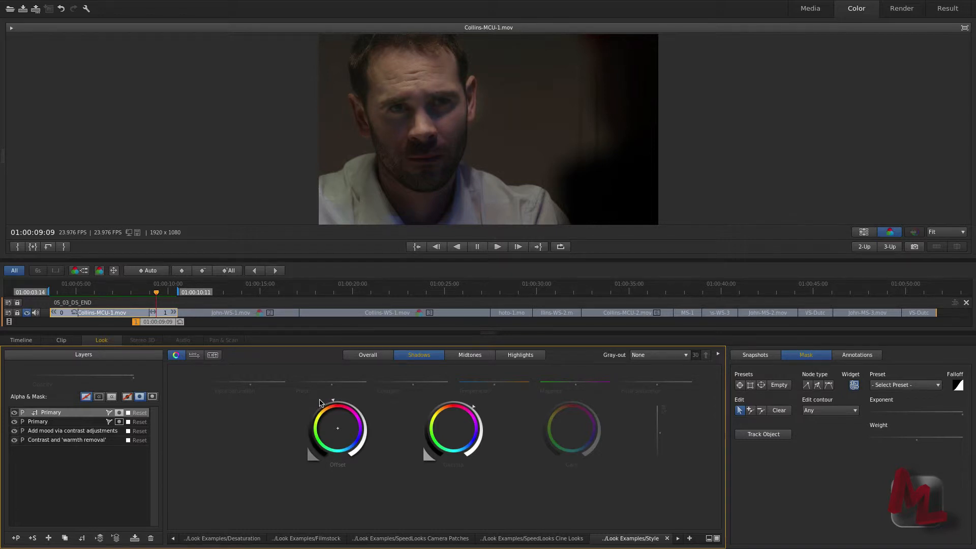
key("a")
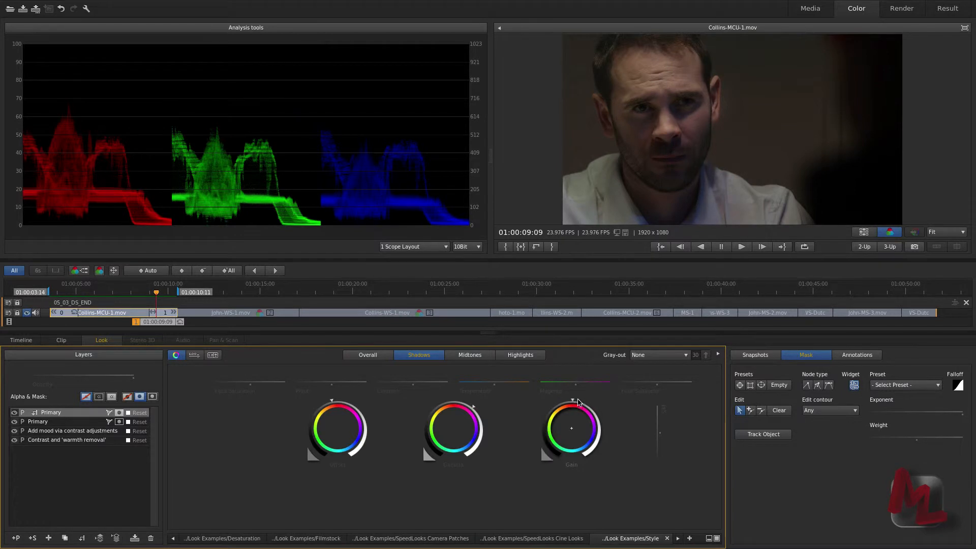
left_click_drag(577, 399, 604, 401)
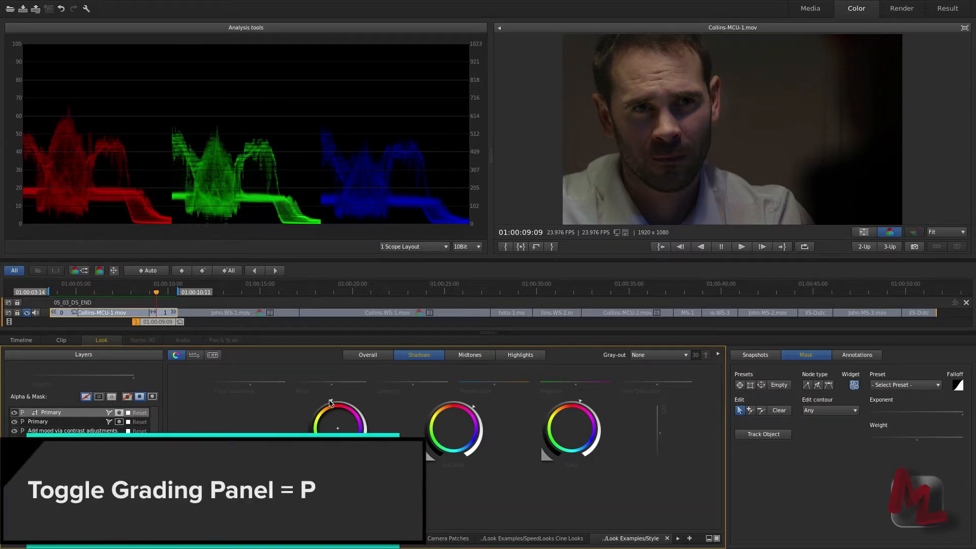
Inspect the graded shot in an enlarged viewer with the grading controls and scopes hidden, and restore the grading controls.
key("p")
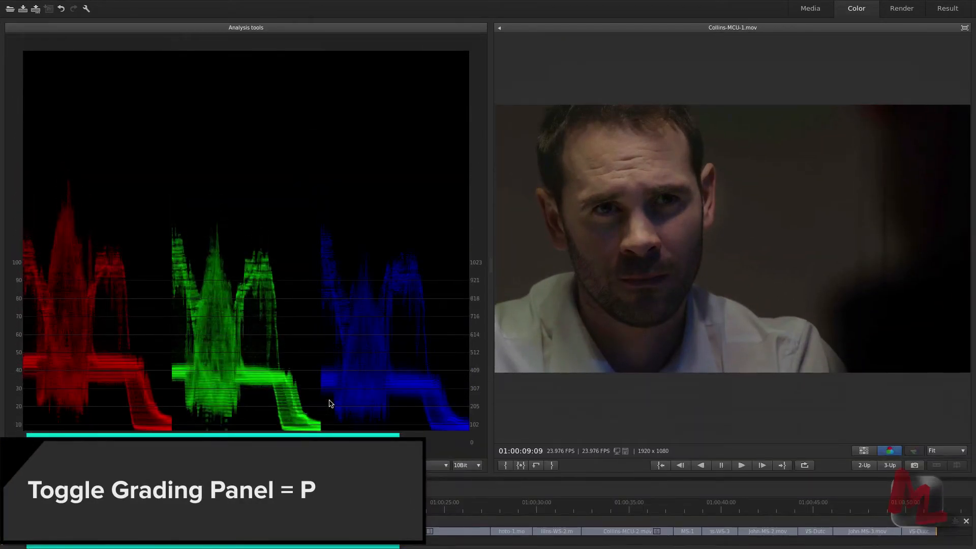
key("a")
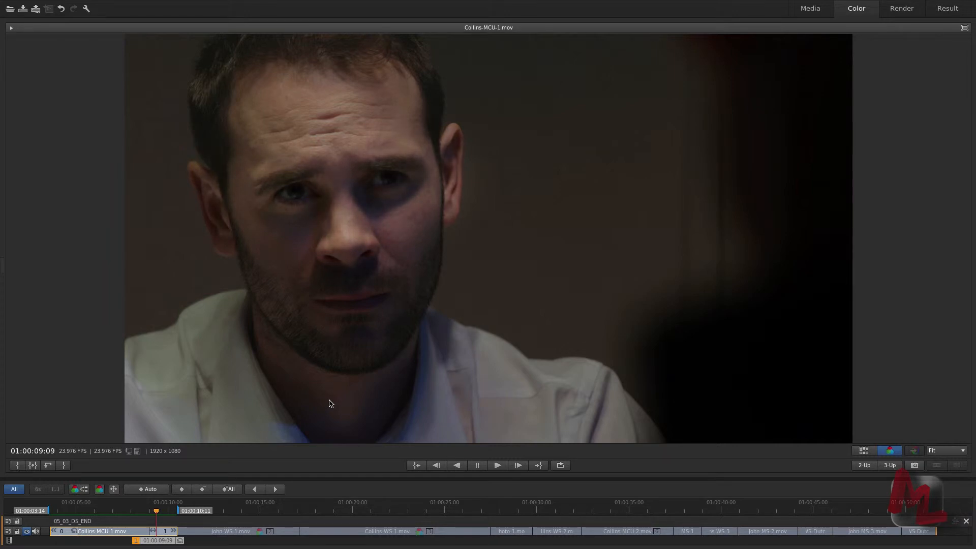
key("p")
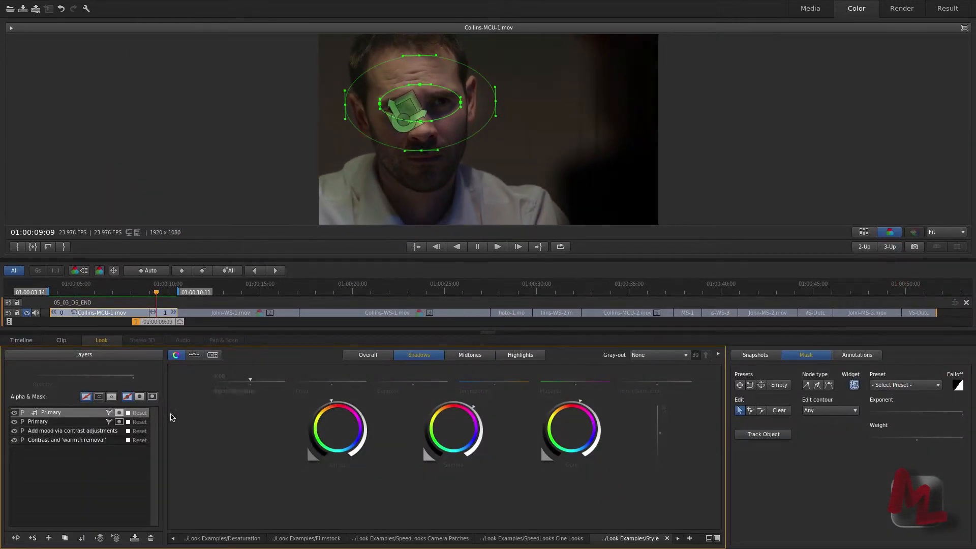
Bypass the layers above 'Add mood via contrast adjustments' to compare the shot without the masked corrections.
left_click(104, 436)
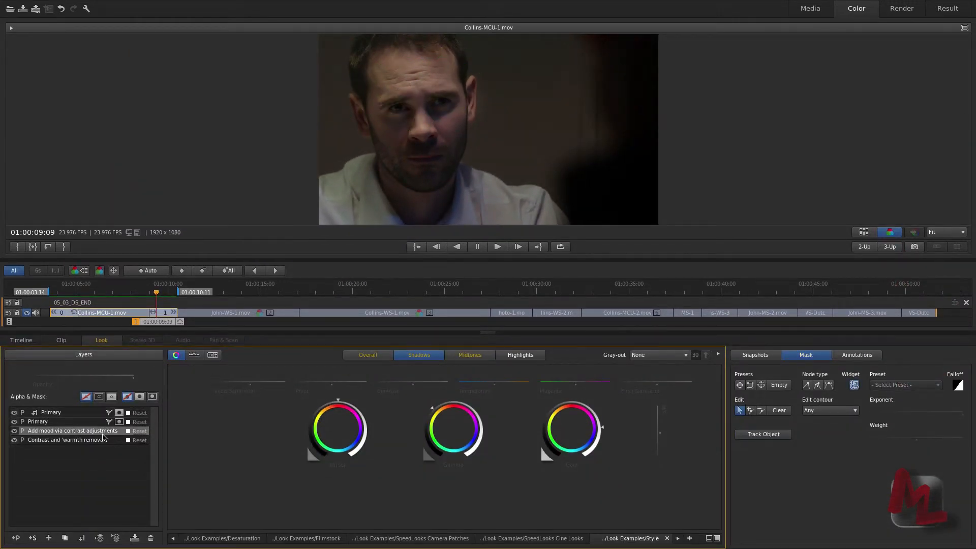
left_click(116, 539)
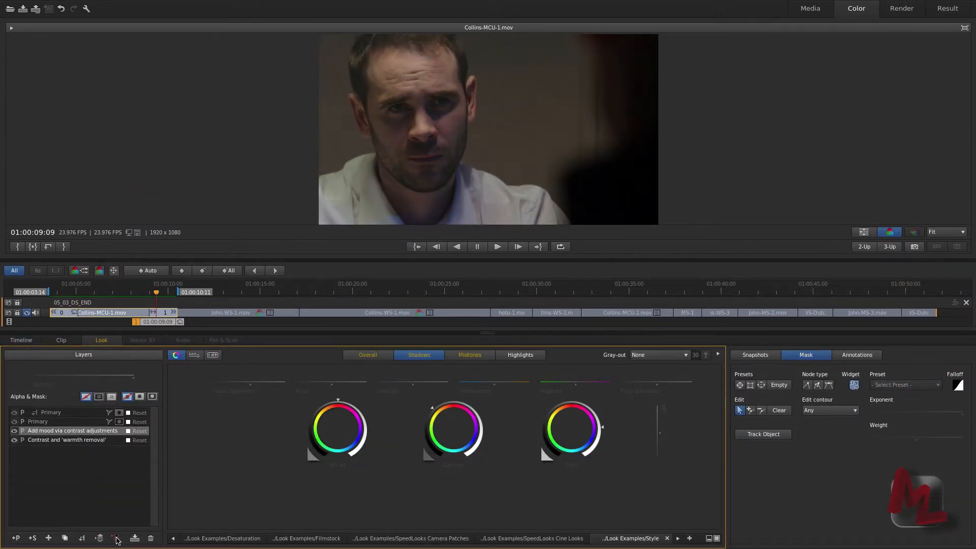
Toggle the masked layers above 'Add mood via contrast adjustments' off and on for comparison, leaving them enabled.
left_click(116, 540)
left_click(116, 539)
left_click(116, 539)
left_click(117, 539)
left_click(117, 540)
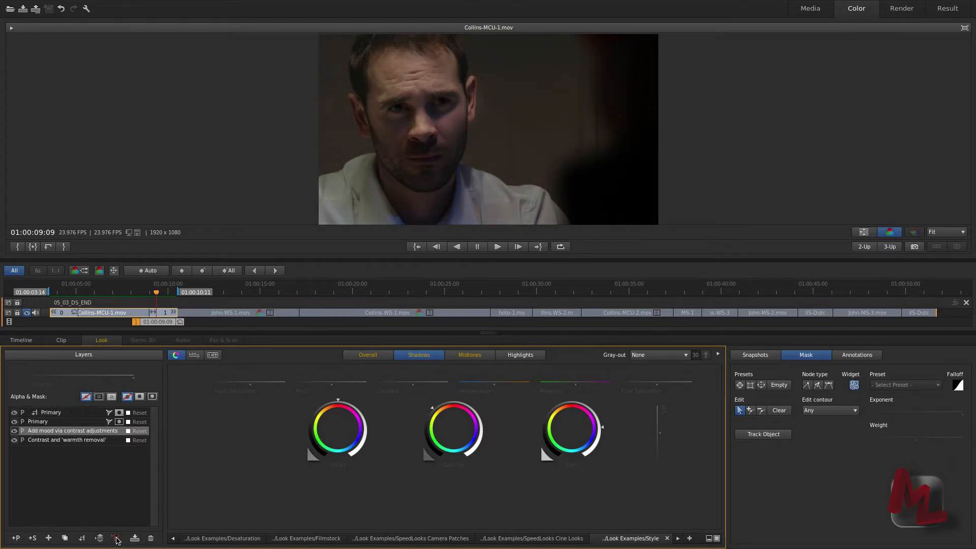
At the clip's first frame, reposition the lower Primary layer's elliptical mask over the man's eyes, angled to match his tilted head.
left_click(69, 423)
key("Up")
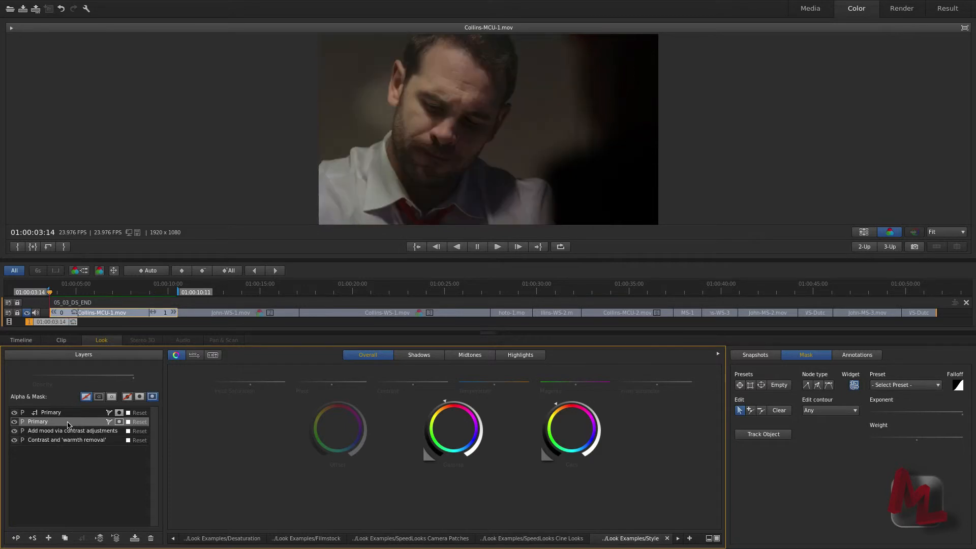
left_click(855, 385)
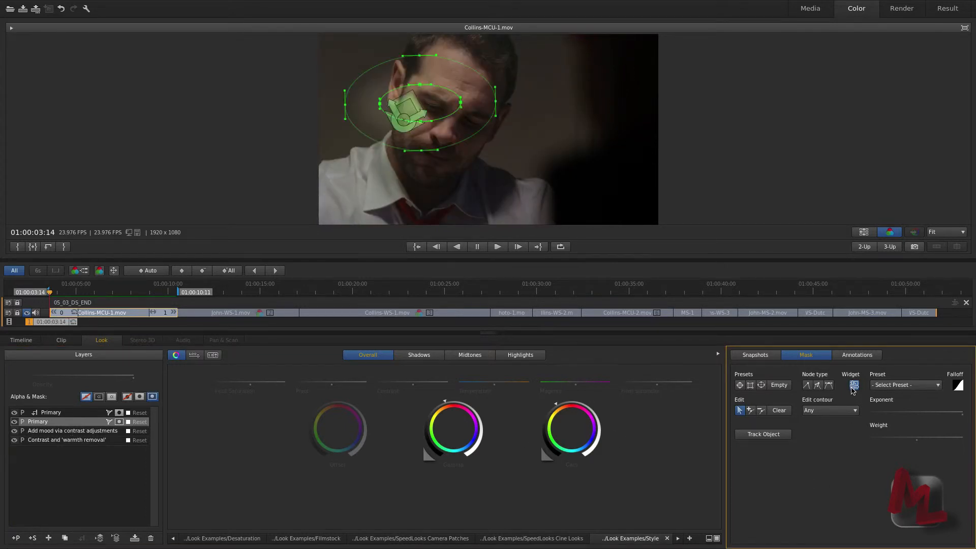
left_click(855, 386)
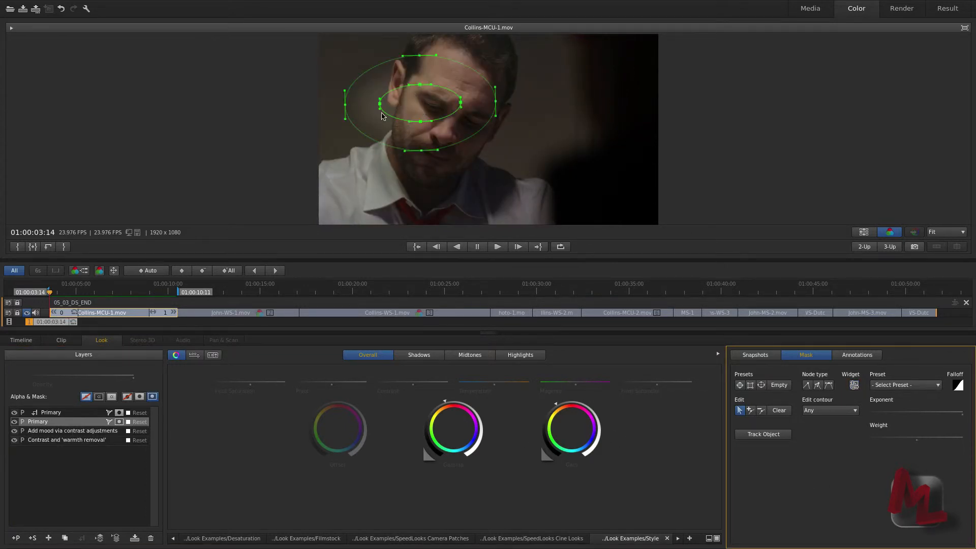
left_click(855, 386)
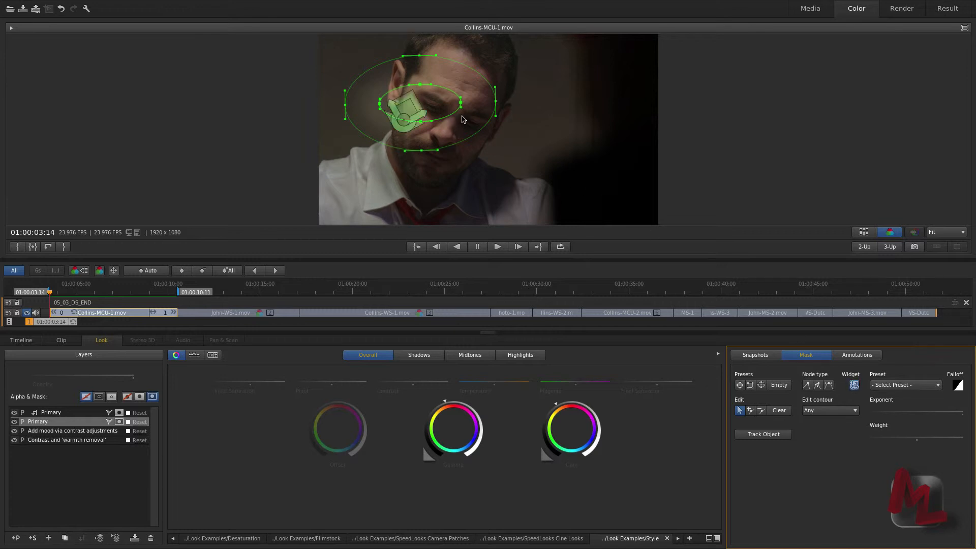
left_click_drag(405, 121, 439, 127)
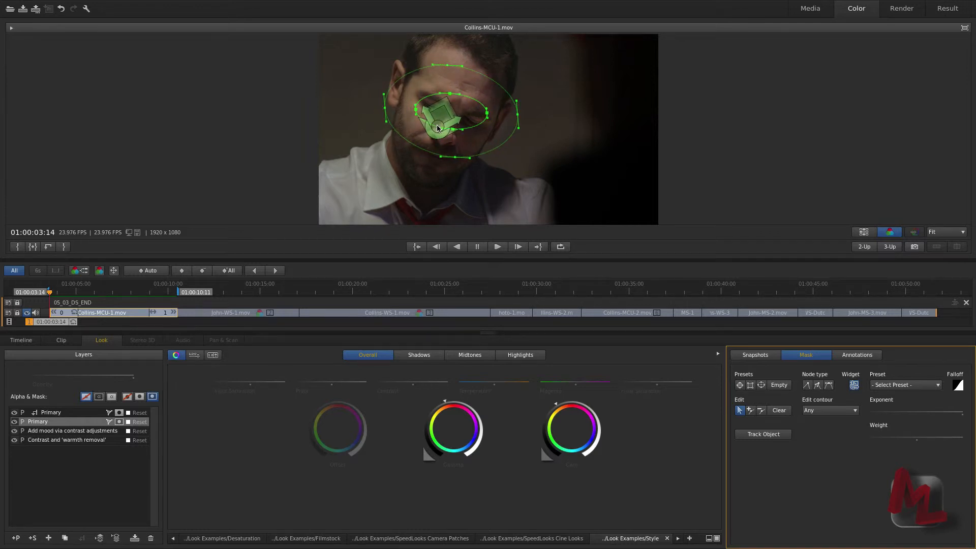
Track the eye mask through the clip, and review the tracked shot in playback and in an enlarged viewer.
left_click(756, 435)
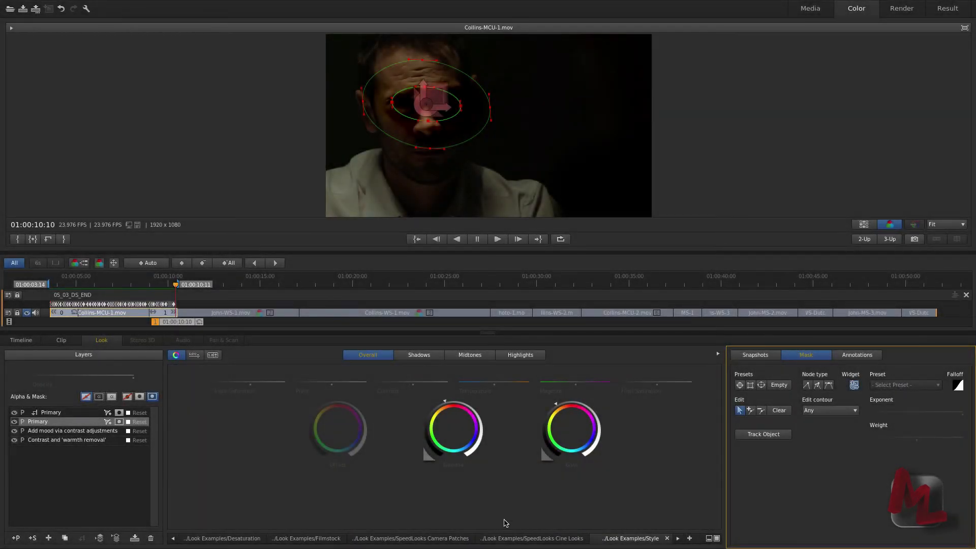
key("space")
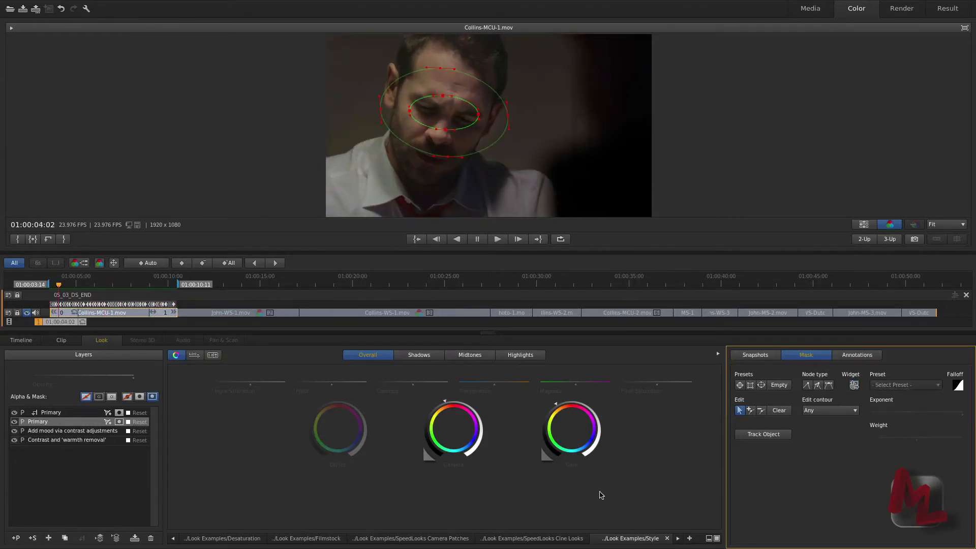
key("h")
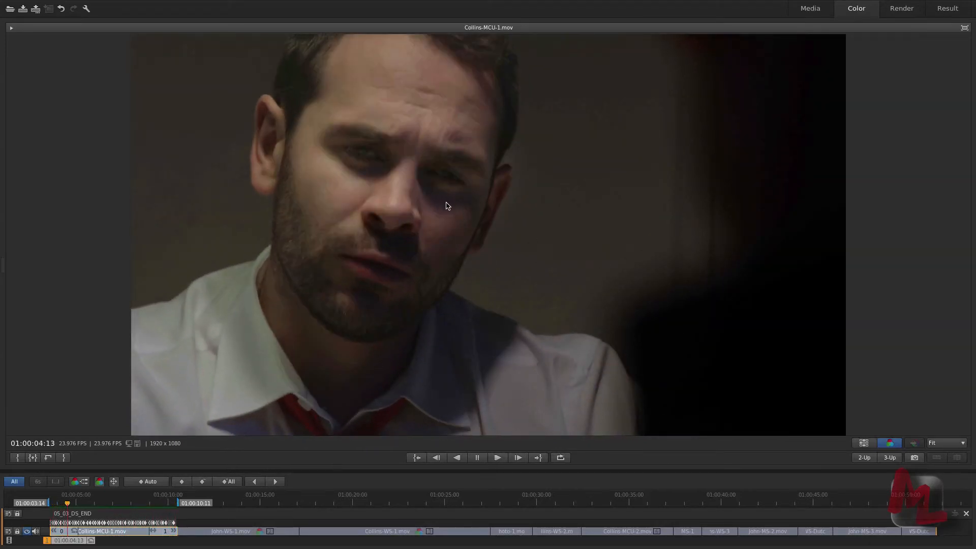
key("p")
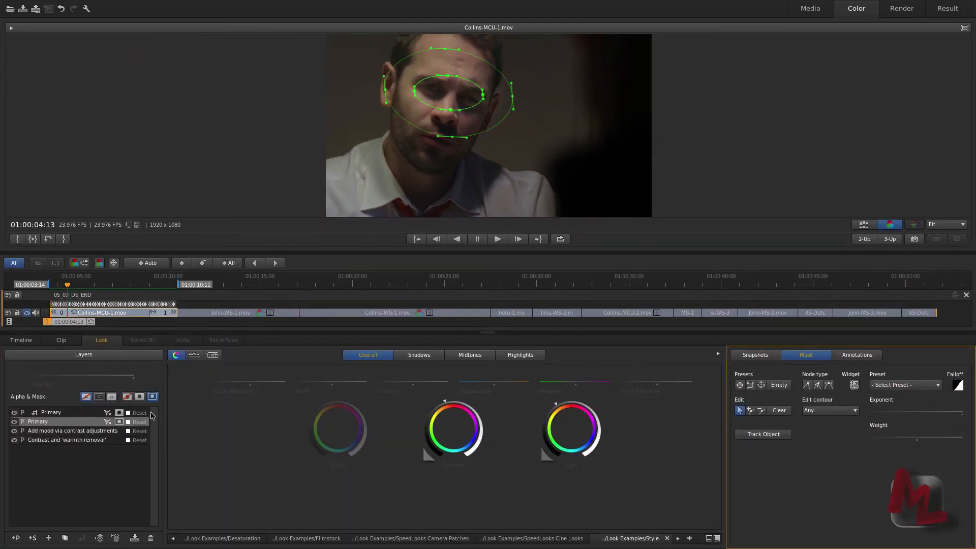
Set the shadow magenta of the topmost Primary layer to -0.01.
left_click(85, 415)
left_click(402, 357)
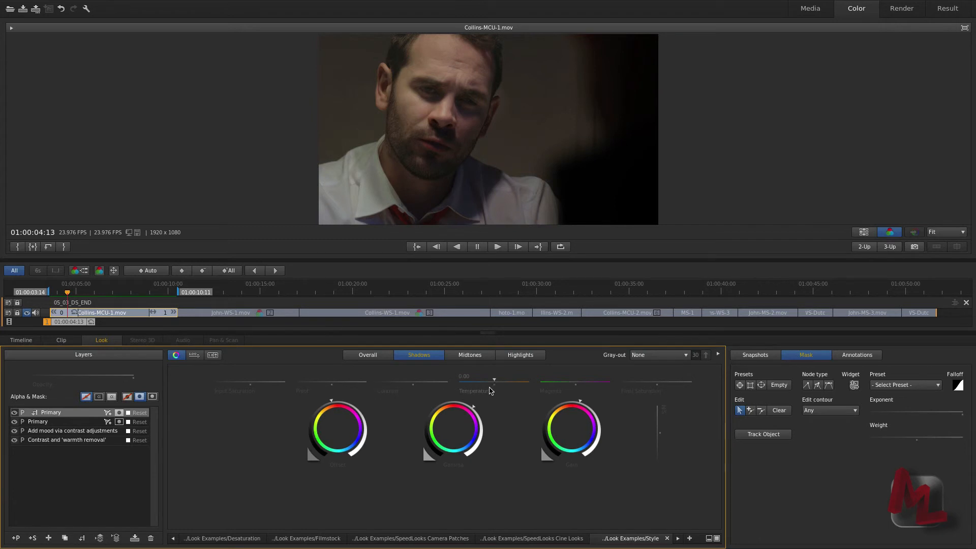
left_click(577, 383)
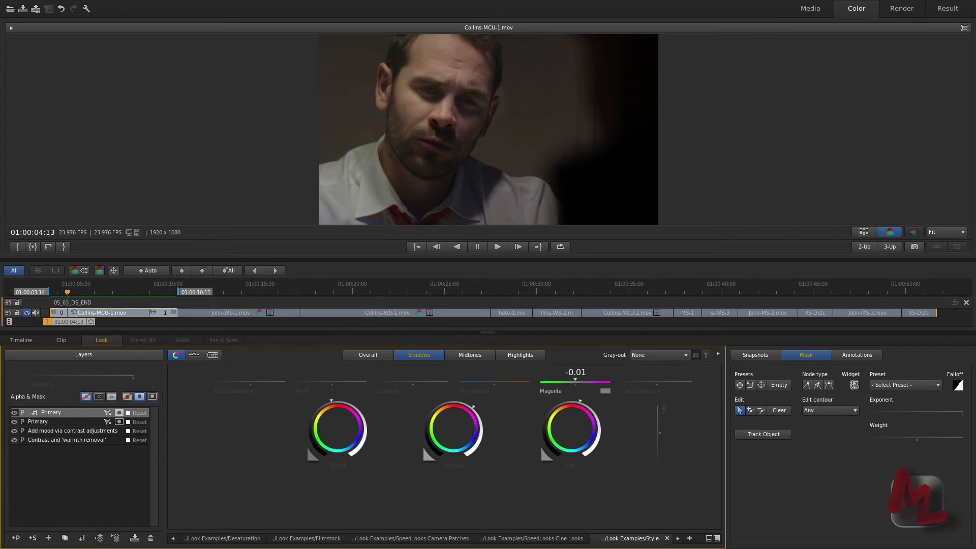
Enlarge the viewer and repeatedly disable and re-enable grading at 01:00:08:18 to compare the graded shot with the original.
key("p")
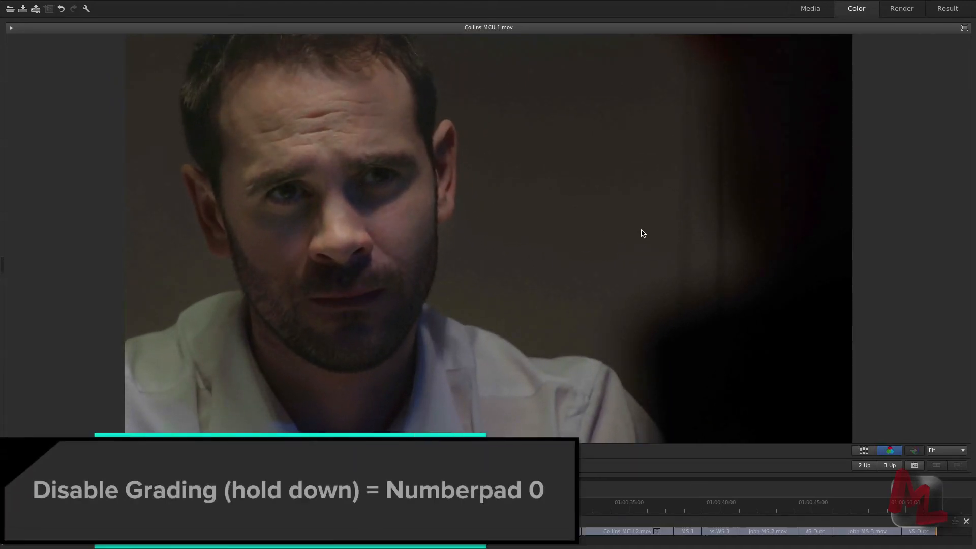
key("KP_0")
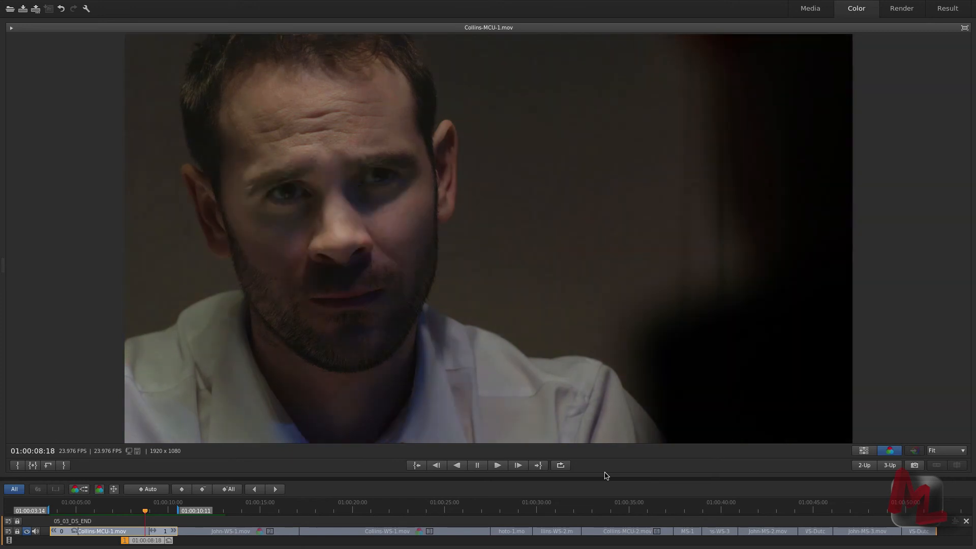
key("0")
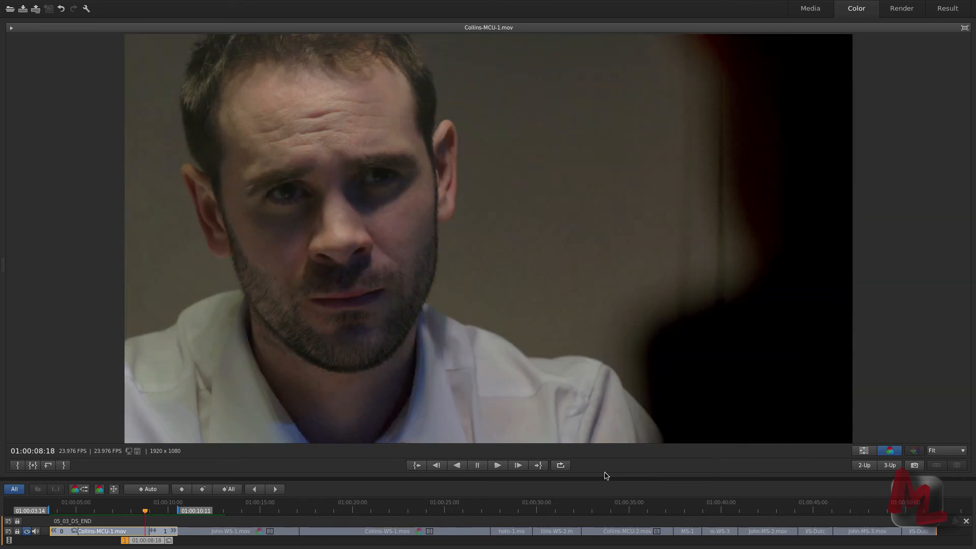
key("0")
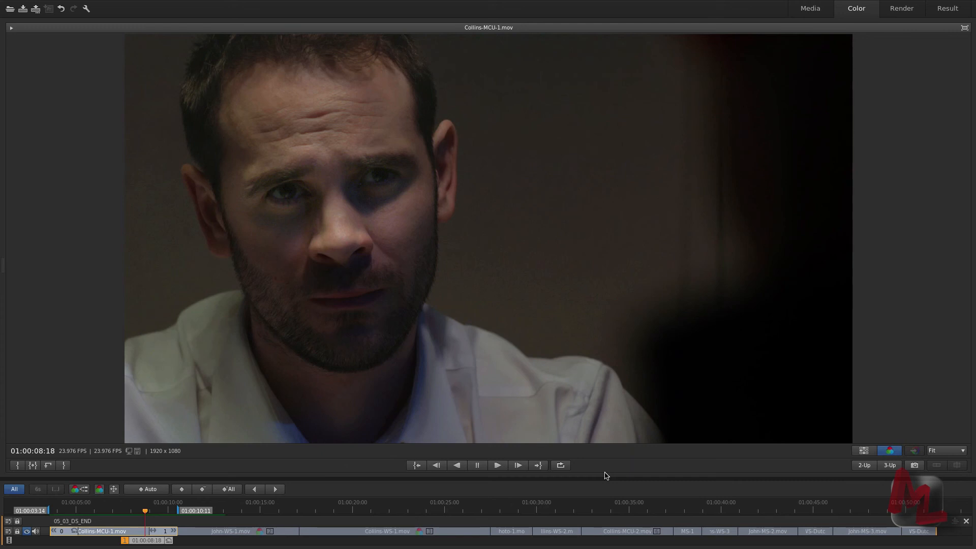
key("0")
key("0")
key("0")
key("0")
key("0")
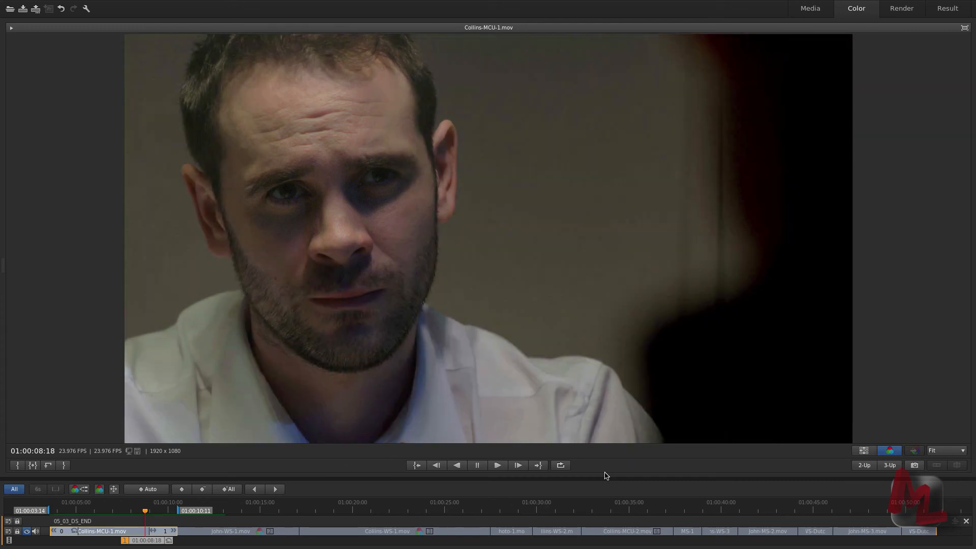
key("0")
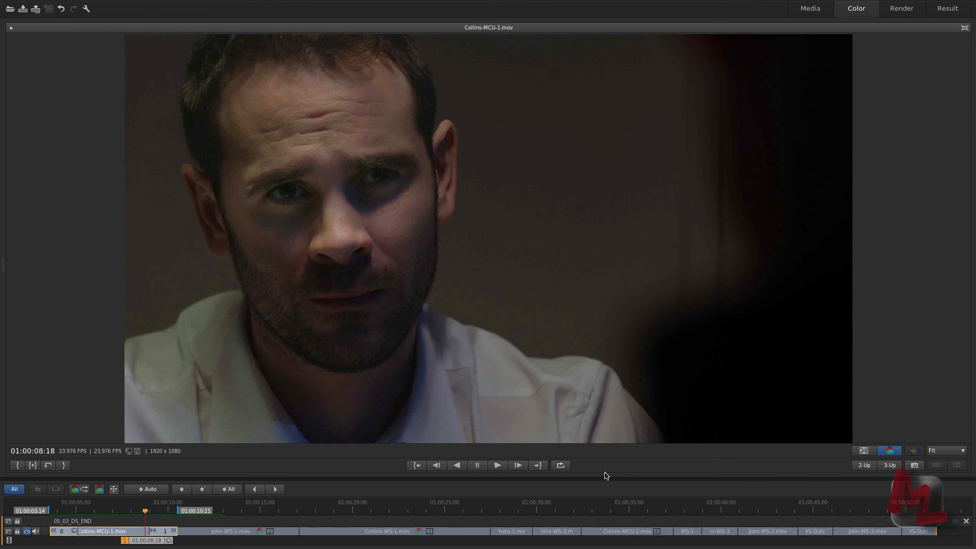
key("0")
key("0")
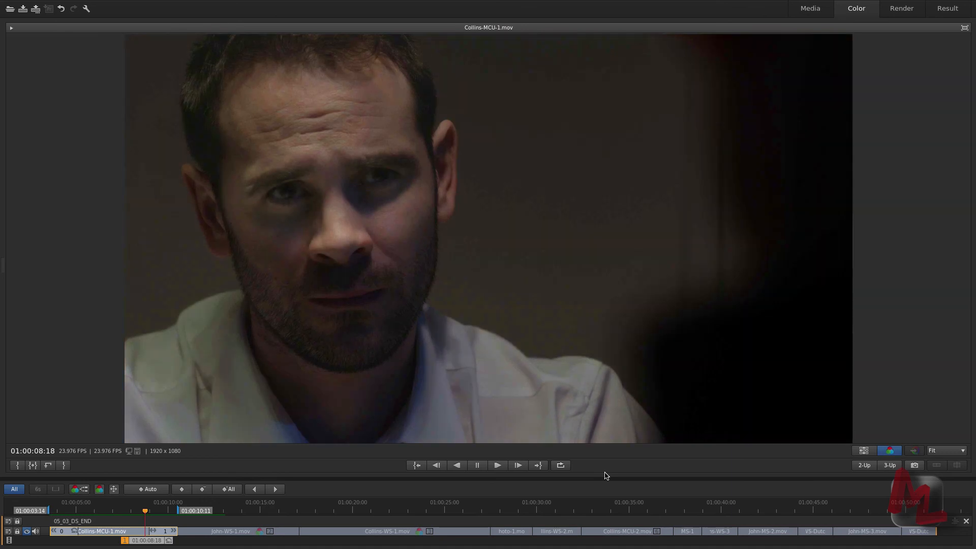